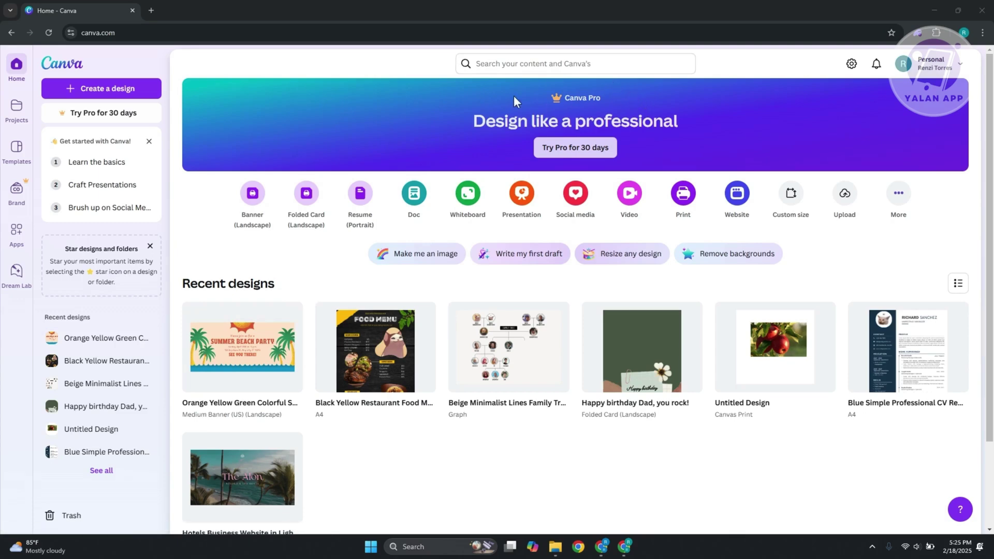
# Step: Search Canva for 'Travel Itinerary' templates and scroll through the results
pyautogui.click(556, 62)
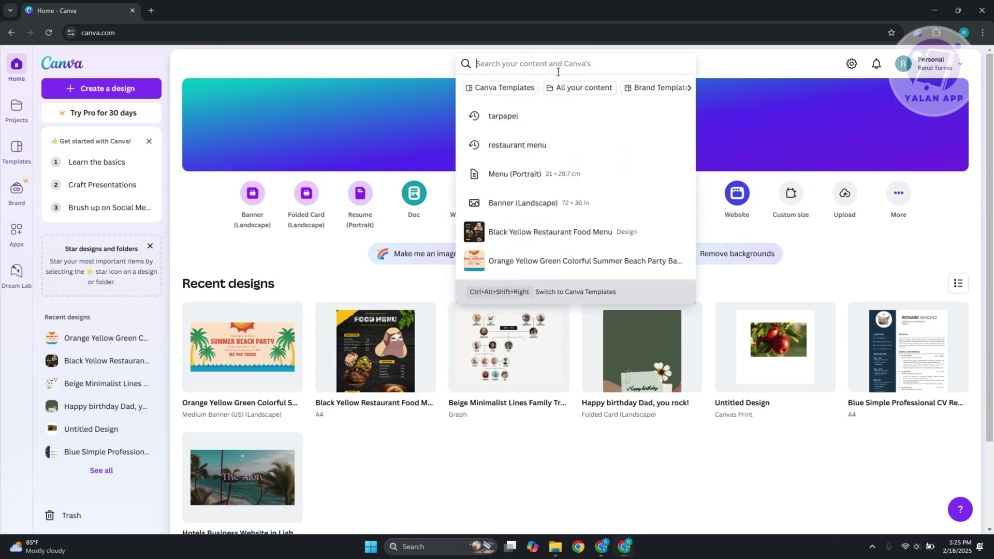
pyautogui.write('Travel Itinerary')
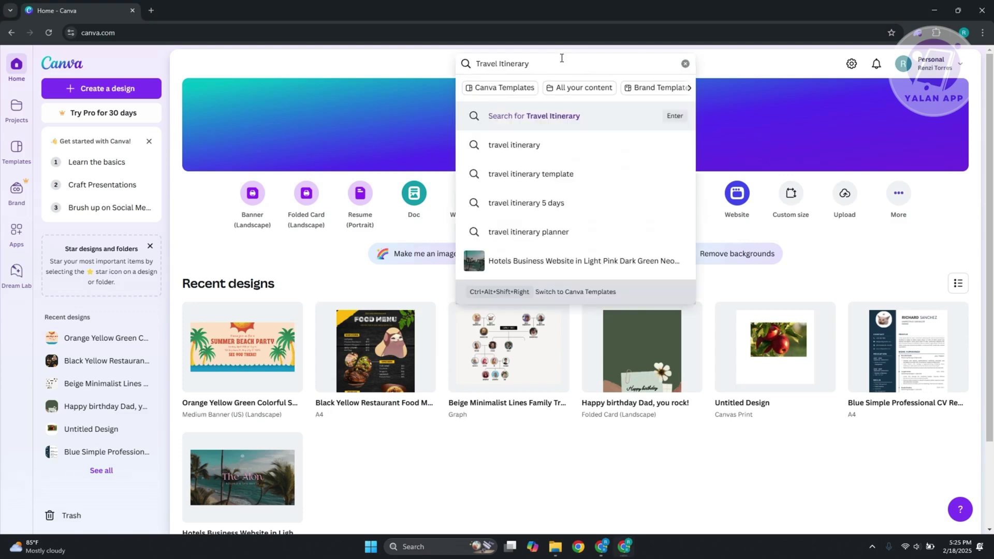
pyautogui.click(586, 120)
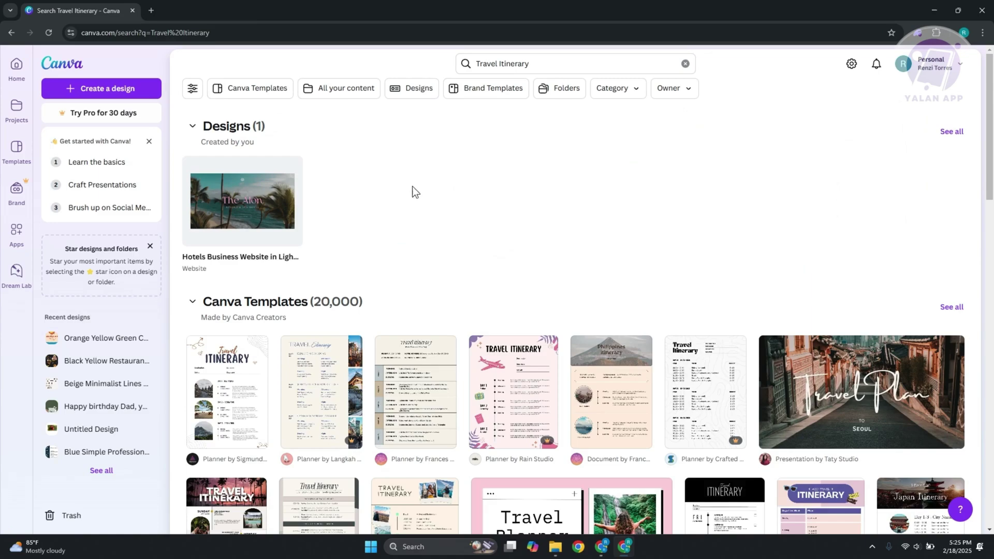
pyautogui.scroll(-3, 411, 200)
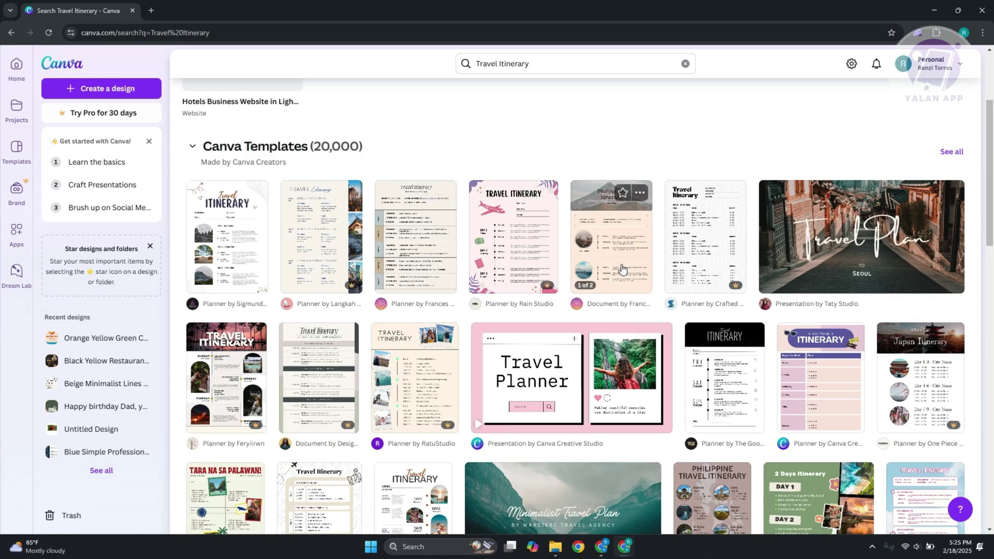
# Step: Customize the Philippines itinerary template and browse all stock photos under Elements
pyautogui.click(628, 224)
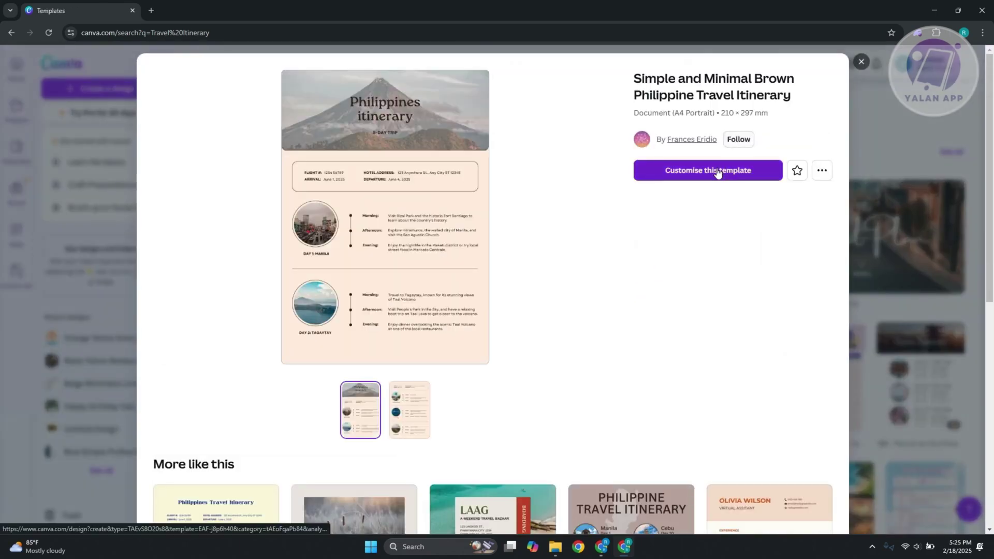
pyautogui.click(716, 169)
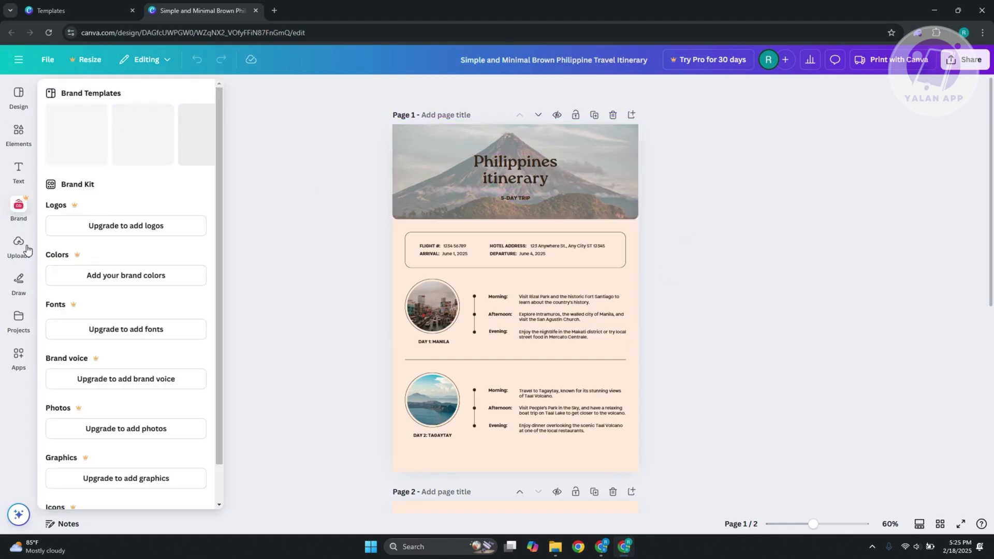
pyautogui.click(28, 127)
pyautogui.click(28, 127)
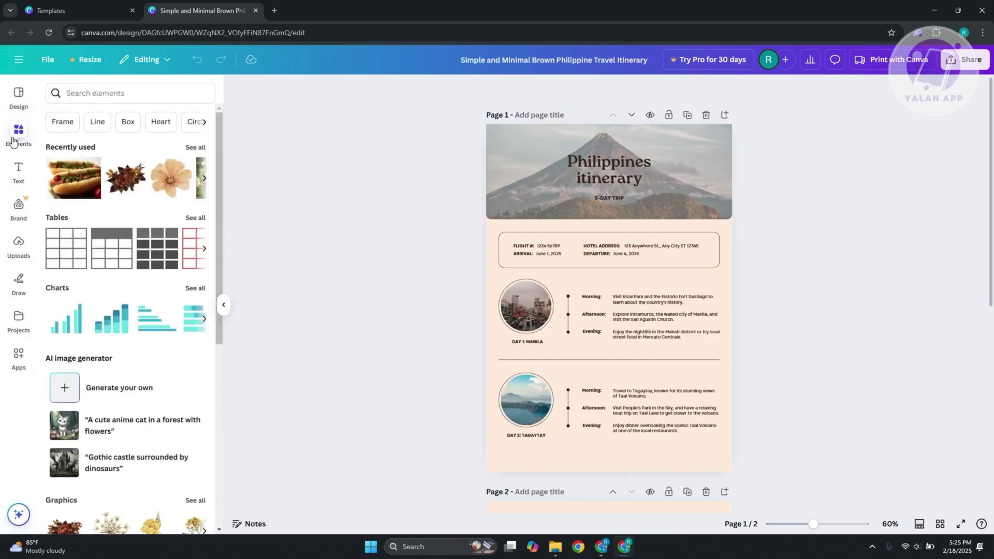
pyautogui.scroll(-3, 113, 406)
pyautogui.scroll(2, 111, 404)
pyautogui.scroll(-5, 107, 337)
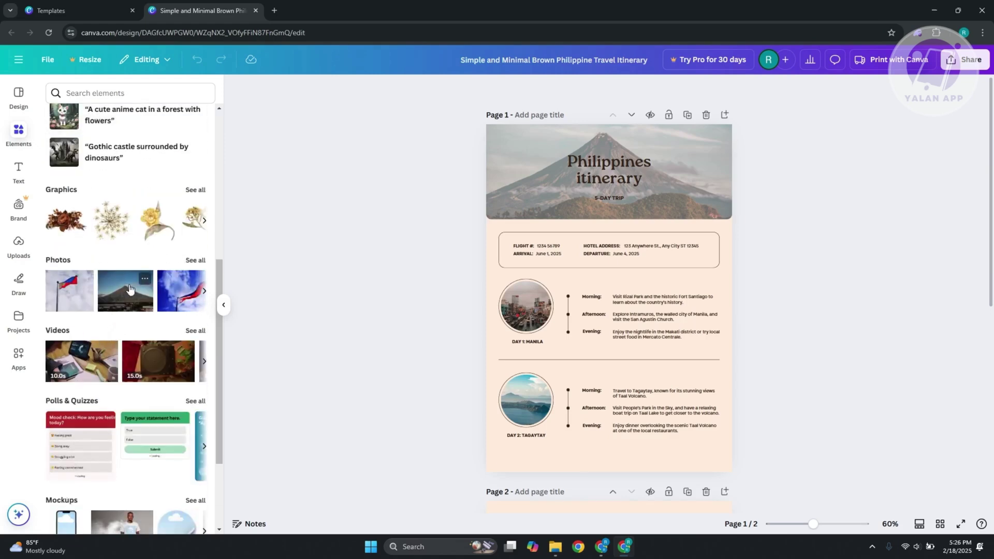
pyautogui.click(192, 260)
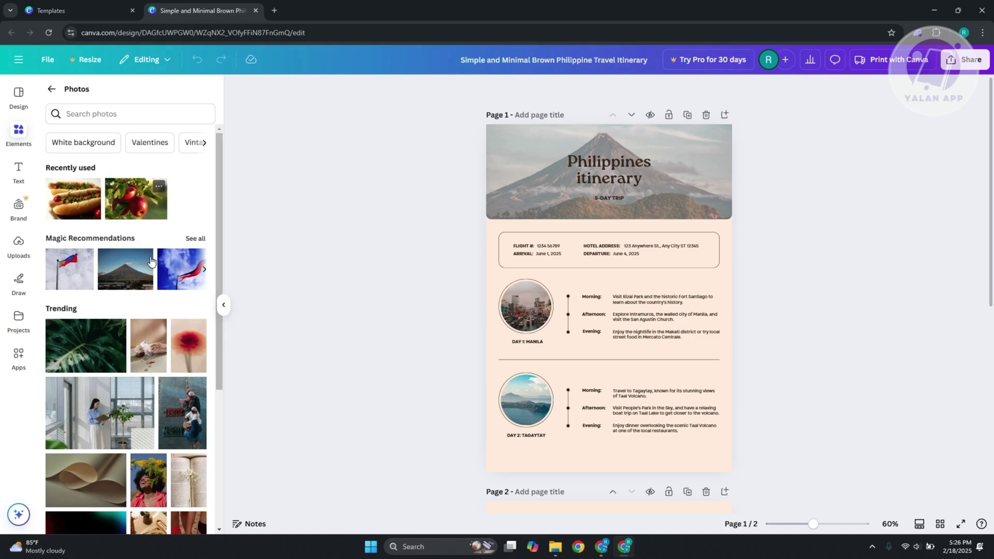
# Step: Try placing the uploaded cat image into the Day 1 circle, then undo it
pyautogui.click(14, 252)
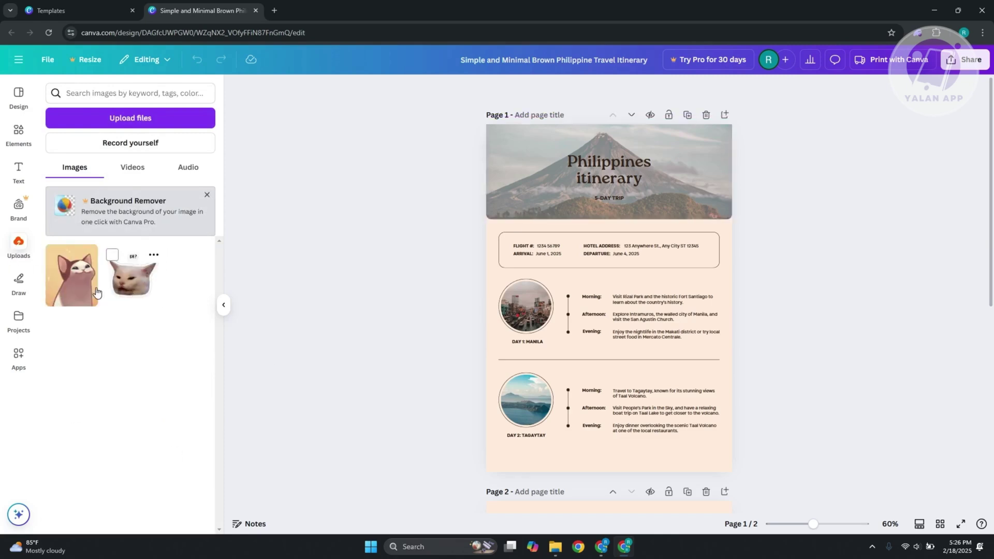
pyautogui.moveTo(77, 289); pyautogui.dragTo(125, 304)
pyautogui.moveTo(70, 276); pyautogui.dragTo(528, 308)
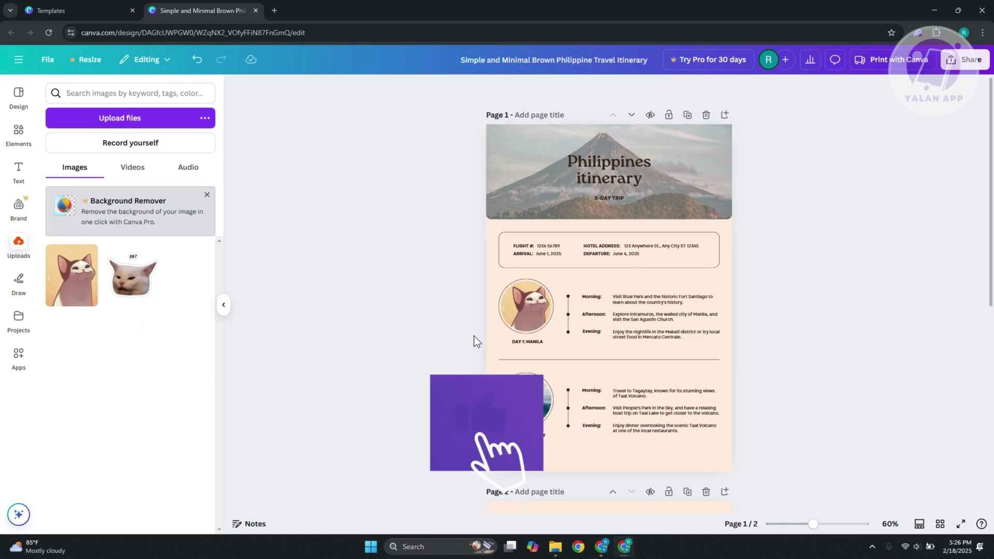
pyautogui.hotkey('ctrl', 'z')
# Step: Replace the mountain header photo with the Christmas ornaments stock photo
pyautogui.click(18, 132)
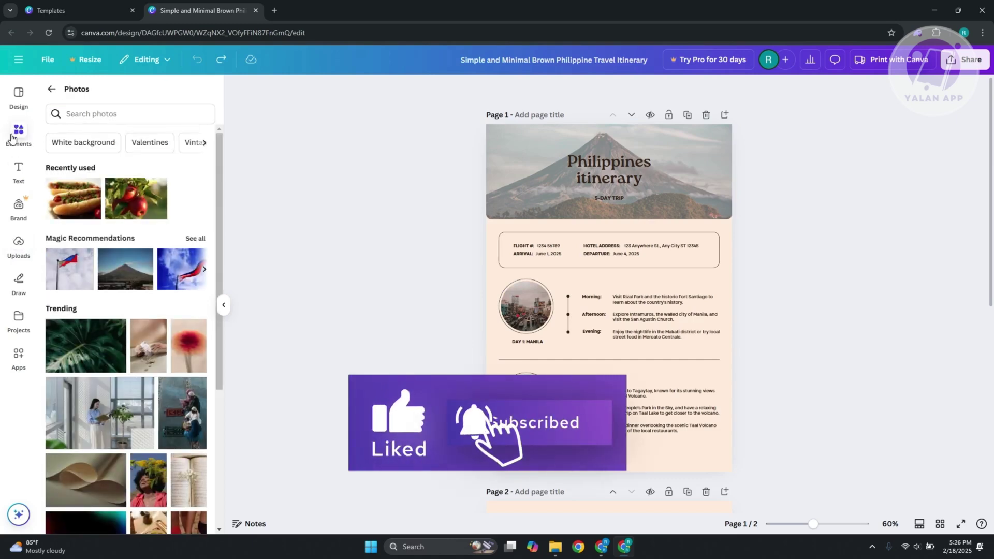
pyautogui.scroll(-10, 115, 341)
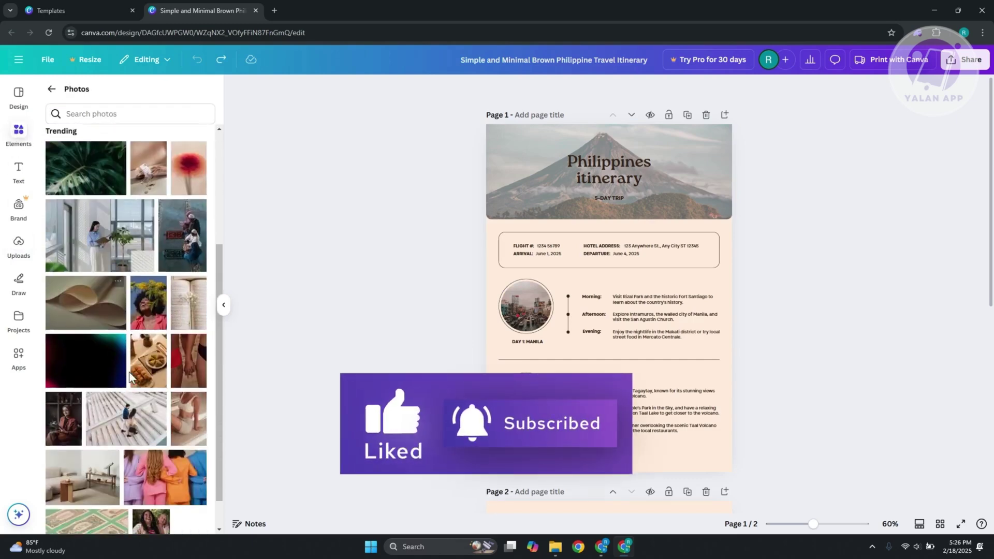
pyautogui.scroll(-5, 118, 383)
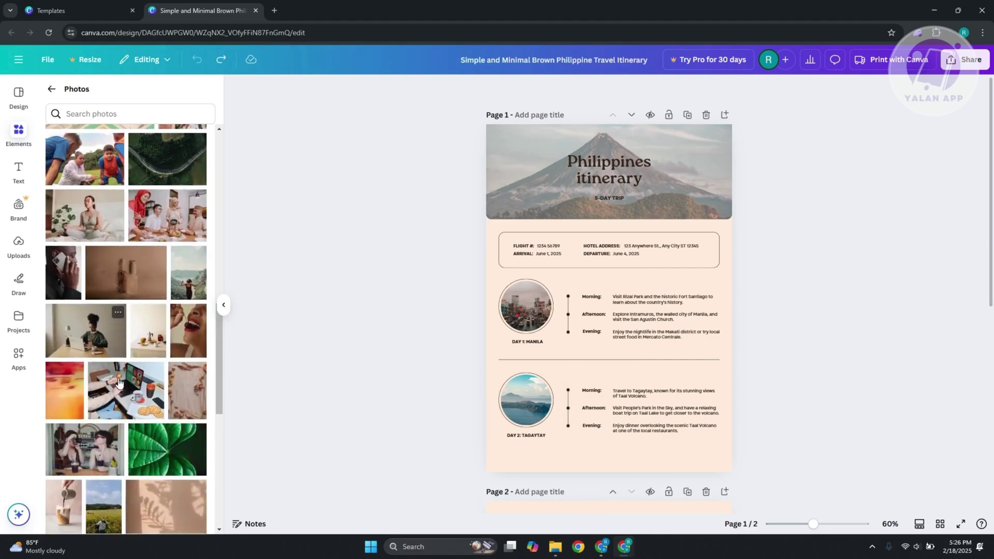
pyautogui.scroll(-3, 138, 305)
pyautogui.scroll(-4, 139, 305)
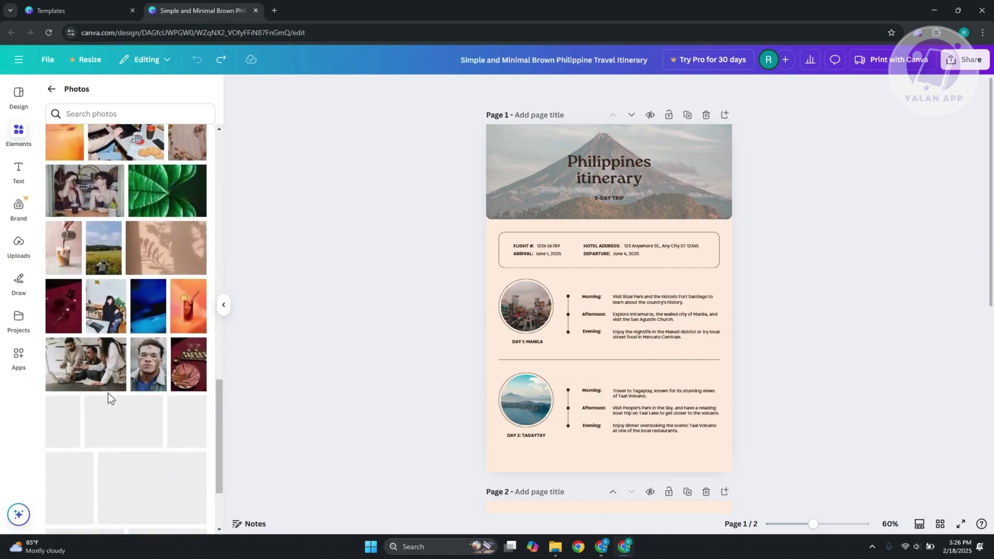
pyautogui.scroll(-2, 109, 395)
pyautogui.scroll(-6, 85, 387)
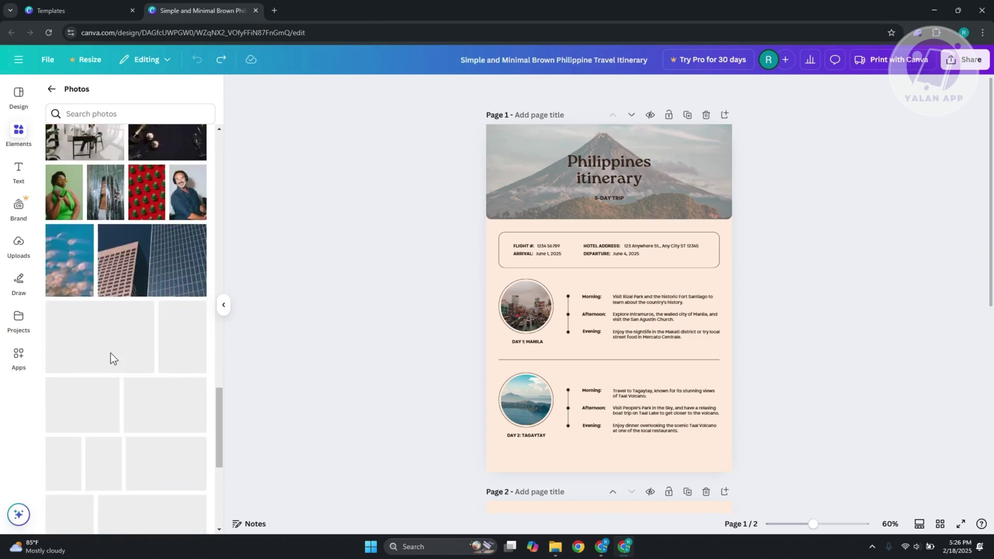
pyautogui.moveTo(76, 305); pyautogui.dragTo(558, 177)
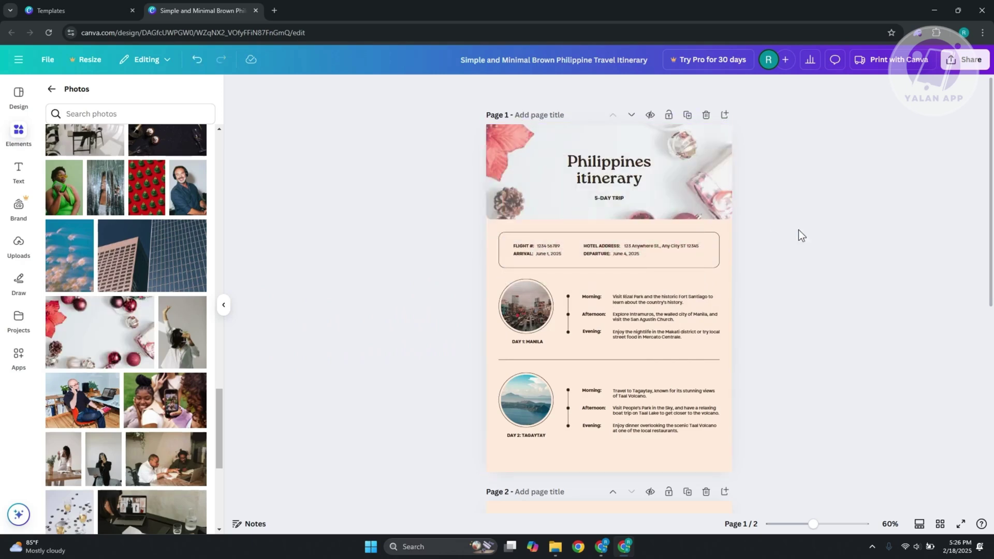
# Step: Try Sports World on the itinerary title, revert to Roca One, and select the departure date
pyautogui.click(629, 163)
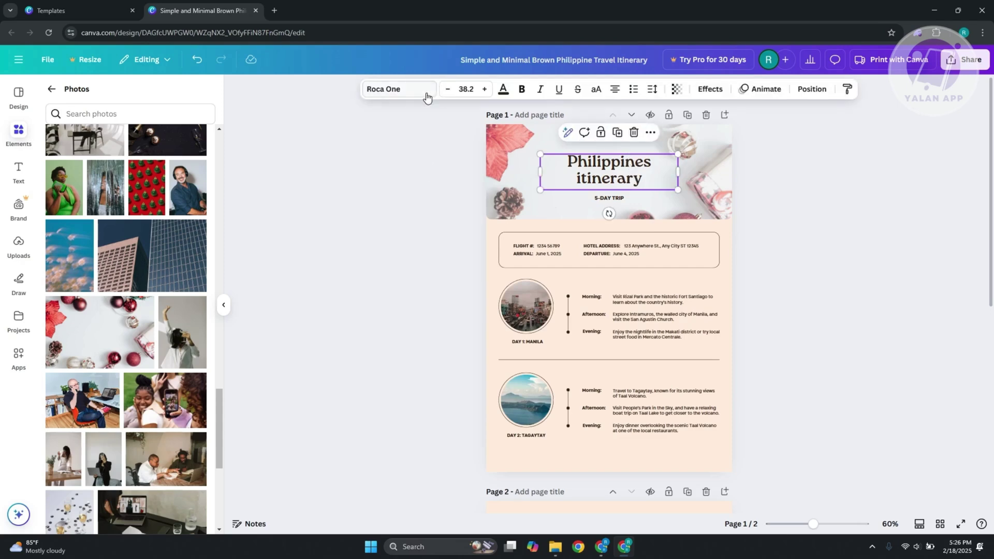
pyautogui.click(402, 89)
pyautogui.click(106, 300)
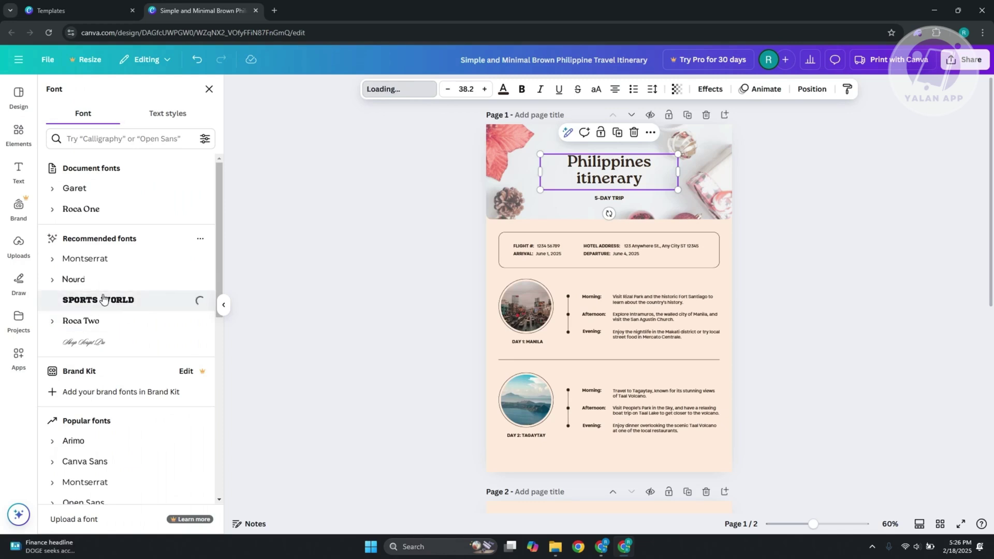
pyautogui.hotkey('ctrl', 'z')
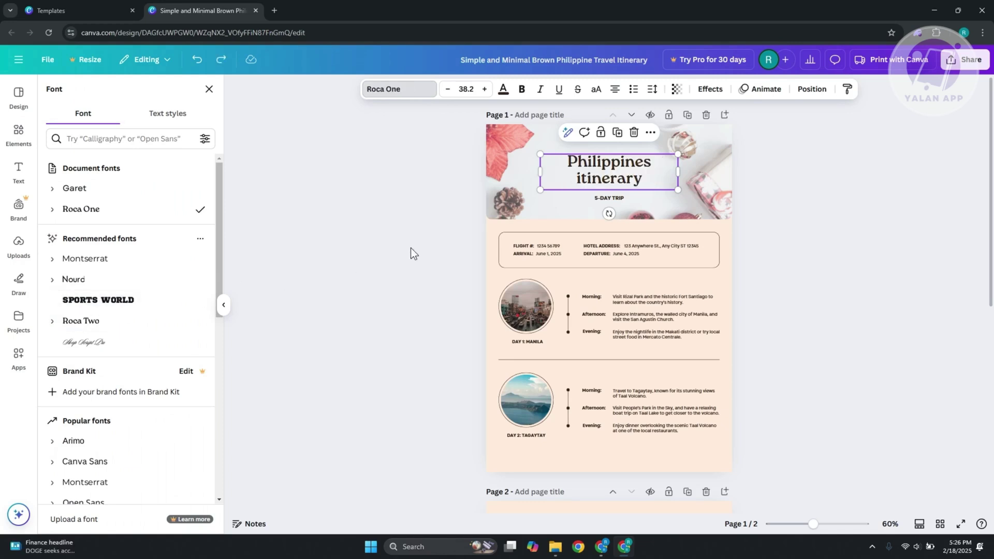
pyautogui.doubleClick(593, 255)
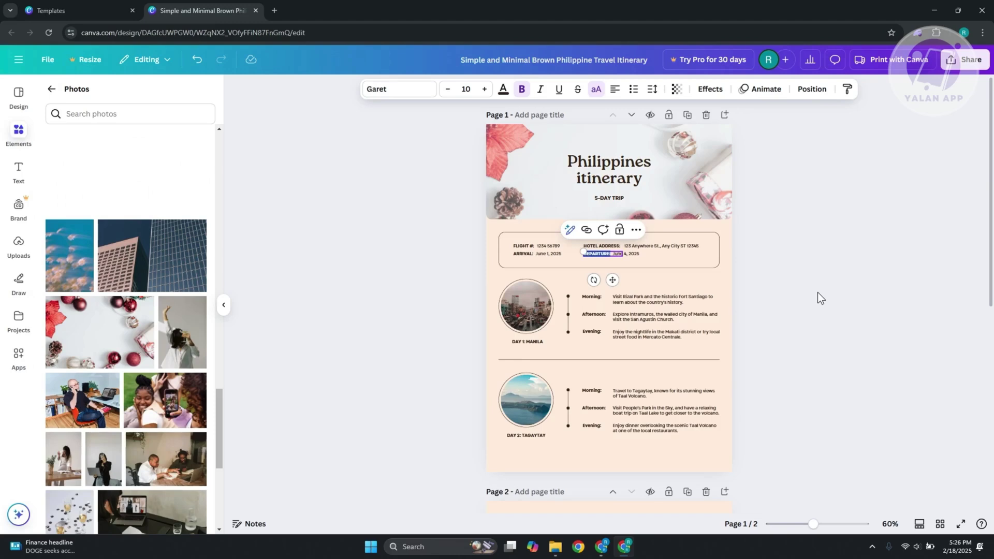
# Step: Recolour page 1's background from peach to dark brown and select the content below the header
pyautogui.click(728, 288)
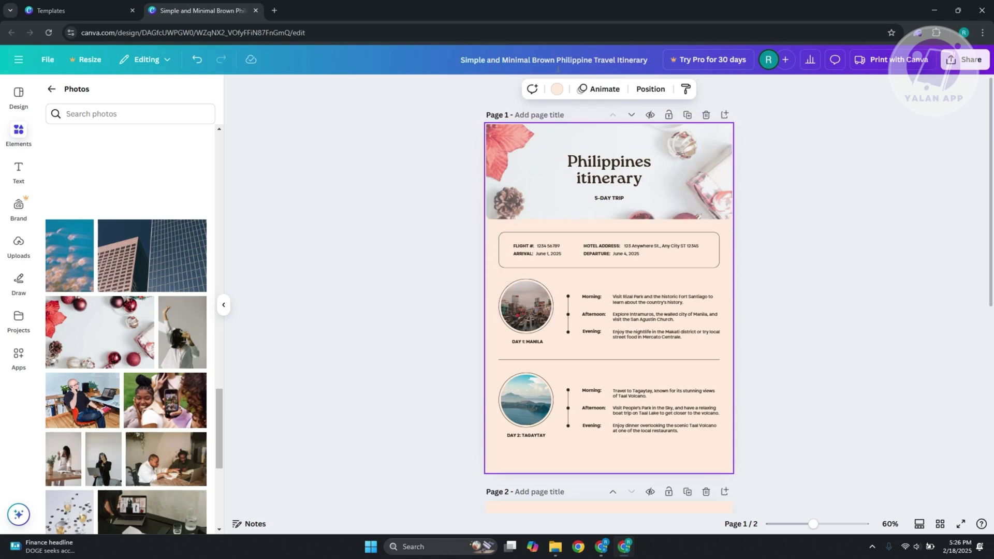
pyautogui.click(557, 89)
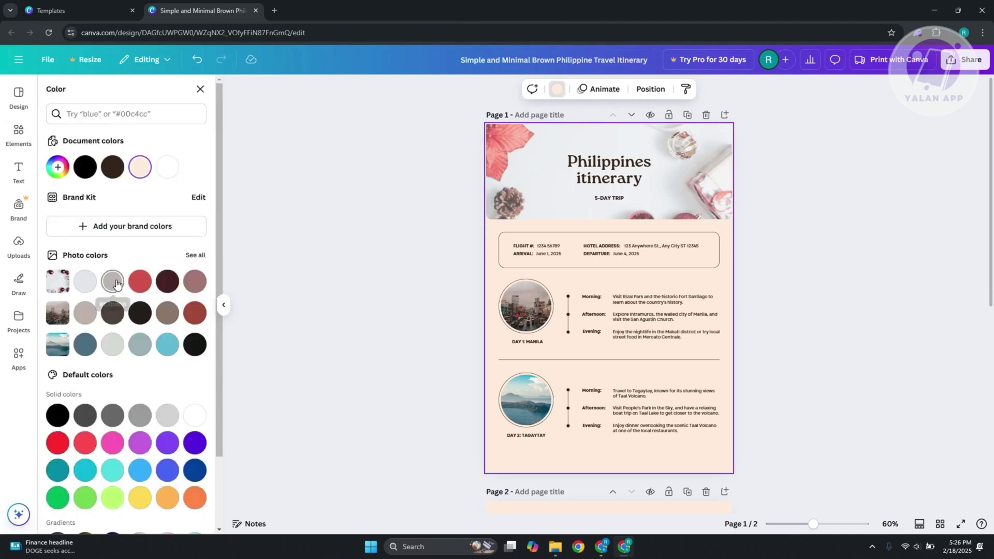
pyautogui.click(85, 313)
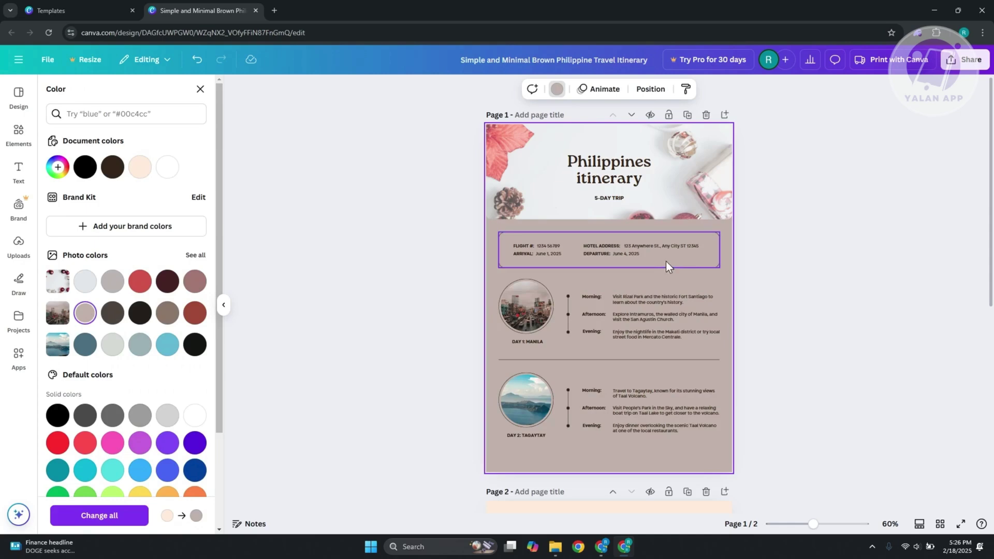
pyautogui.click(852, 219)
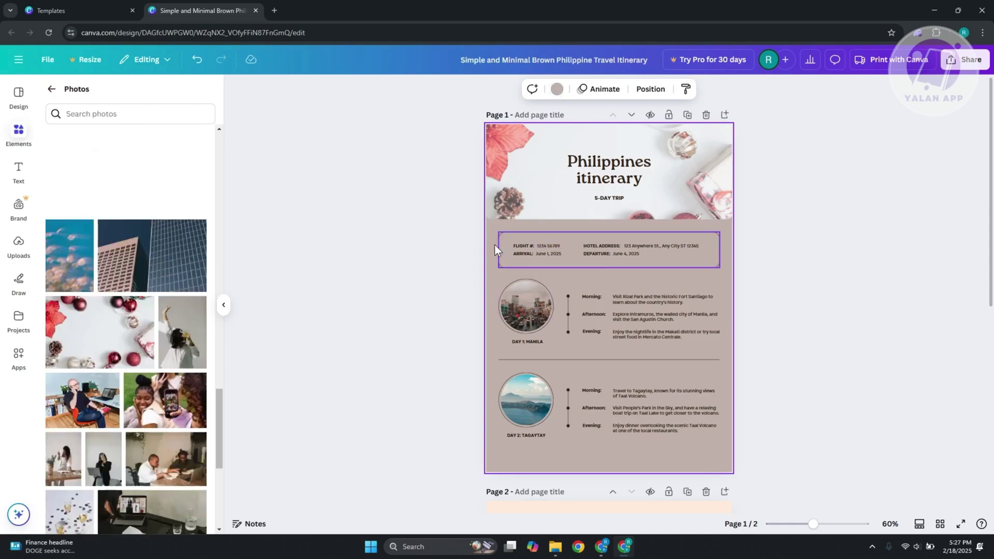
pyautogui.click(557, 89)
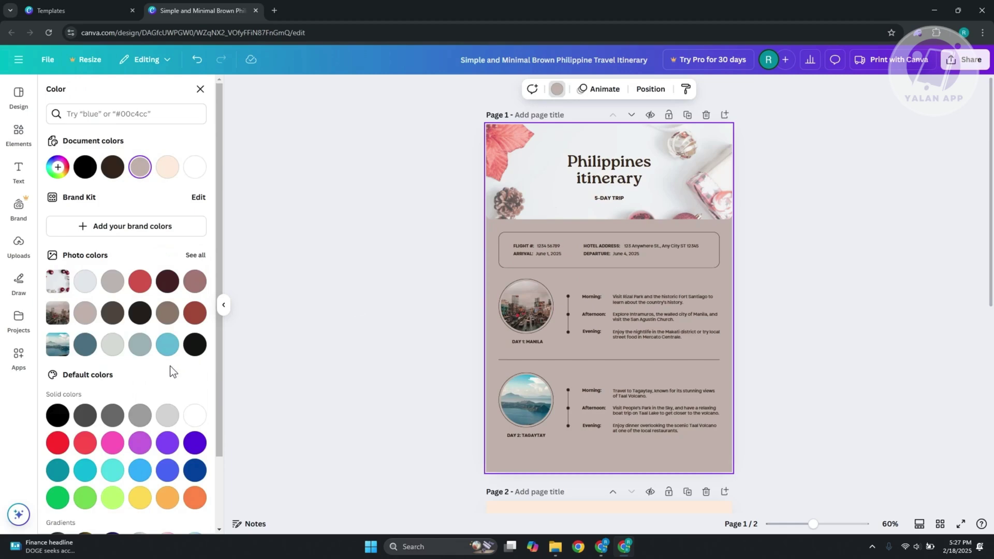
pyautogui.click(140, 312)
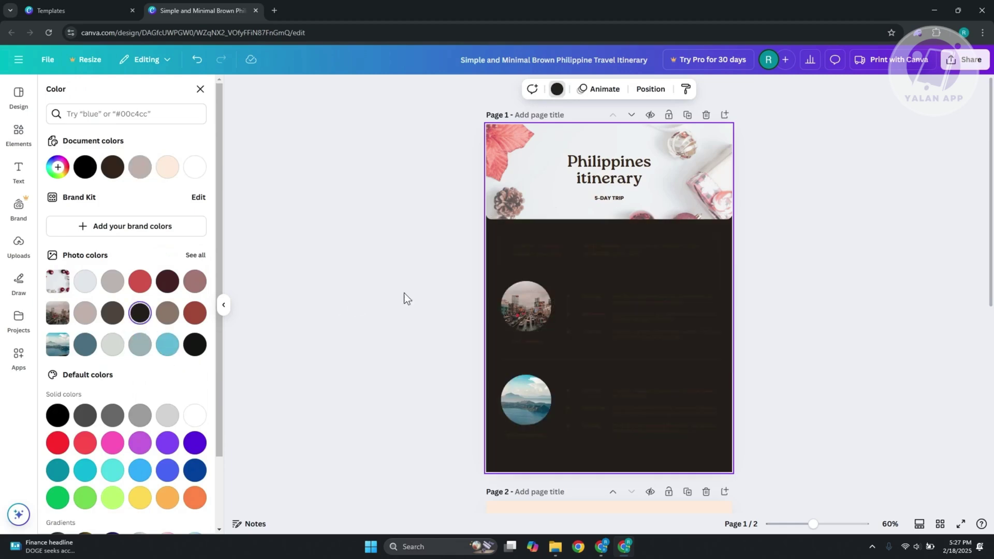
pyautogui.click(573, 307)
pyautogui.moveTo(495, 224); pyautogui.dragTo(724, 457)
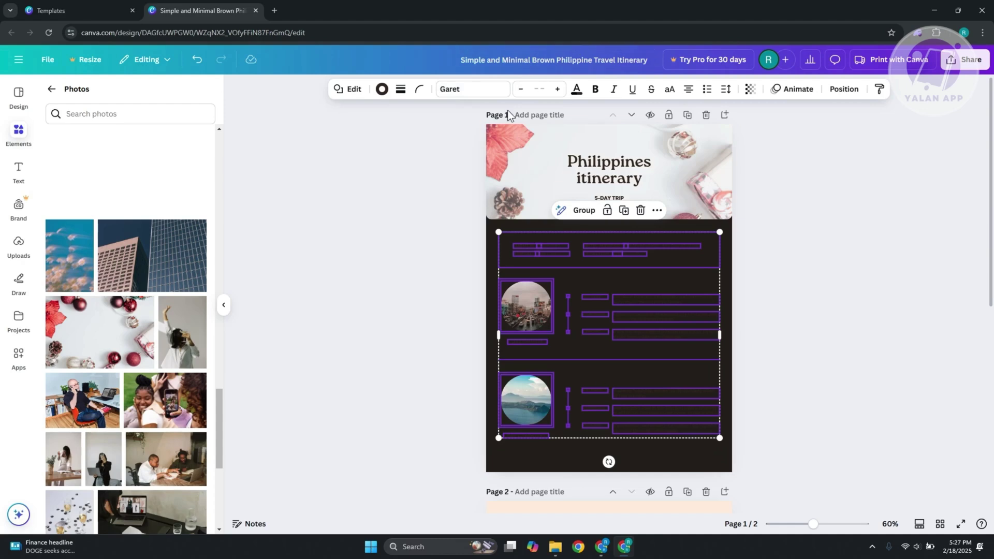
# Step: Make the selected itinerary text white
pyautogui.click(576, 89)
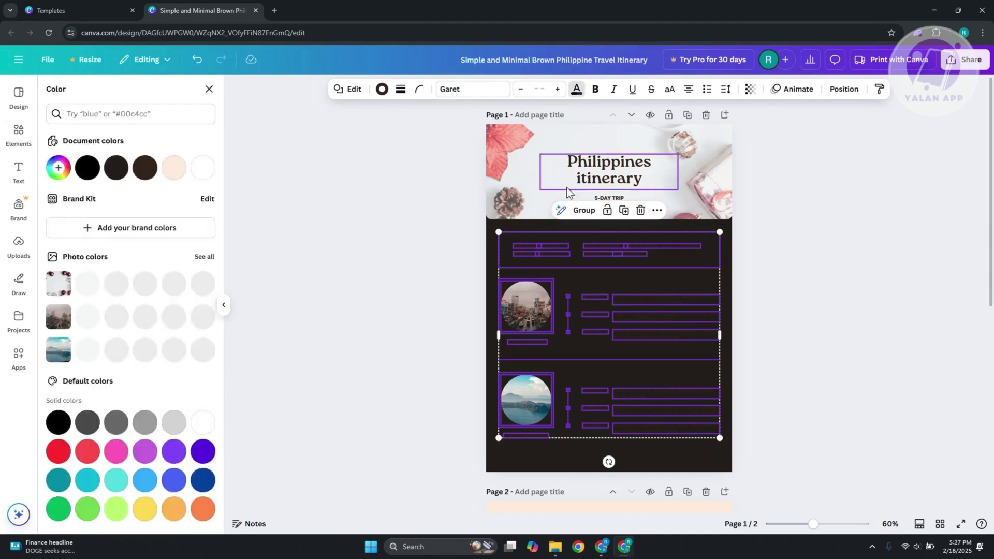
pyautogui.click(202, 167)
pyautogui.press('Escape')
pyautogui.click(675, 193)
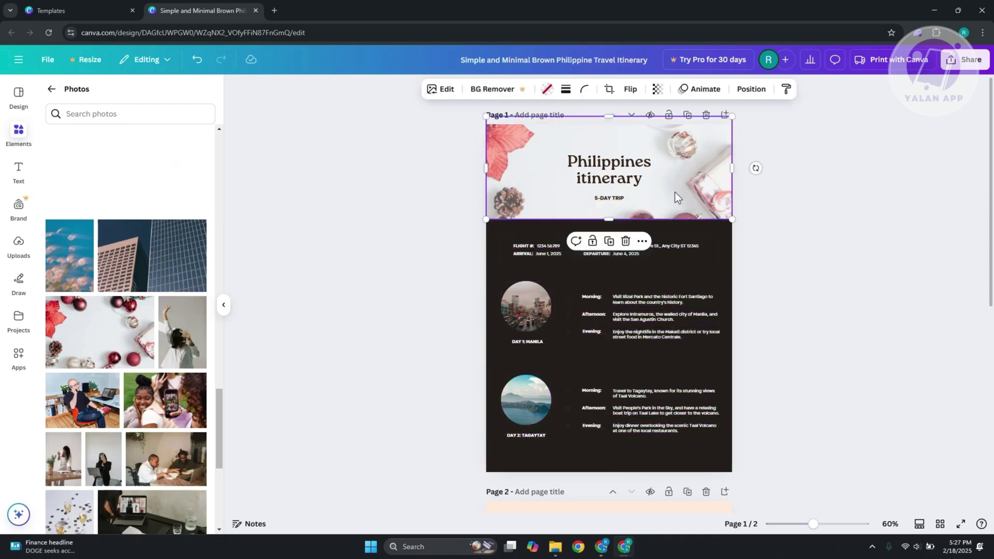
pyautogui.click(860, 217)
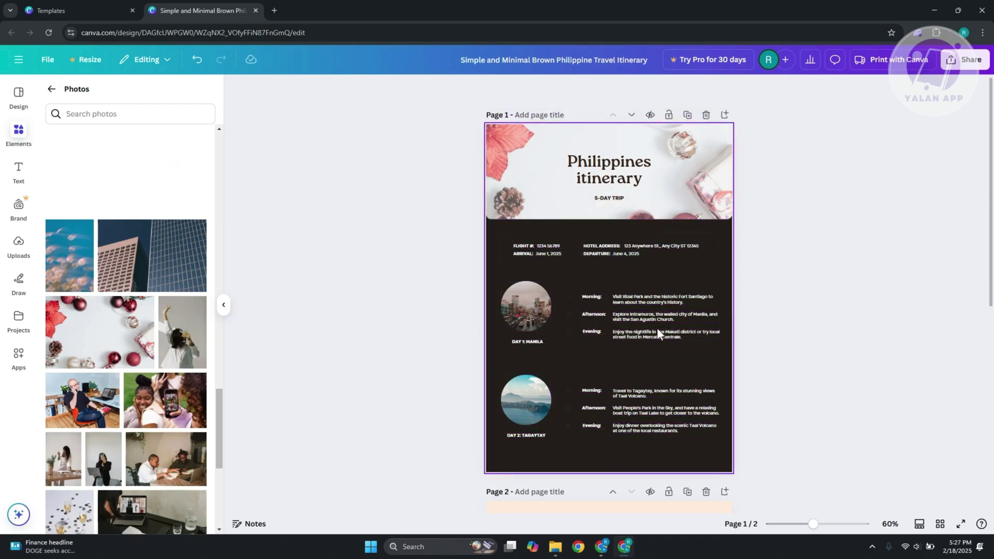
# Step: Make the Day 1 timeline line white
pyautogui.click(568, 332)
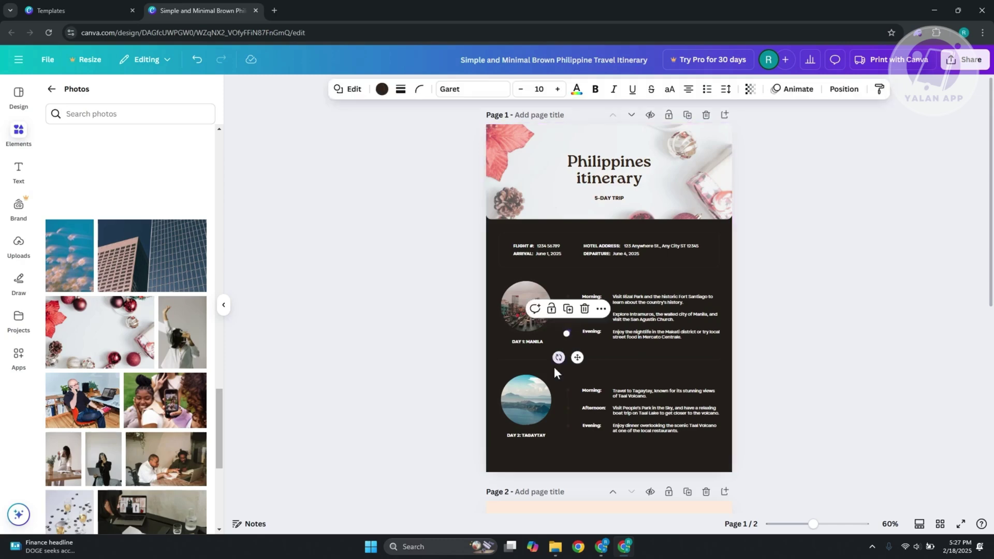
pyautogui.click(381, 90)
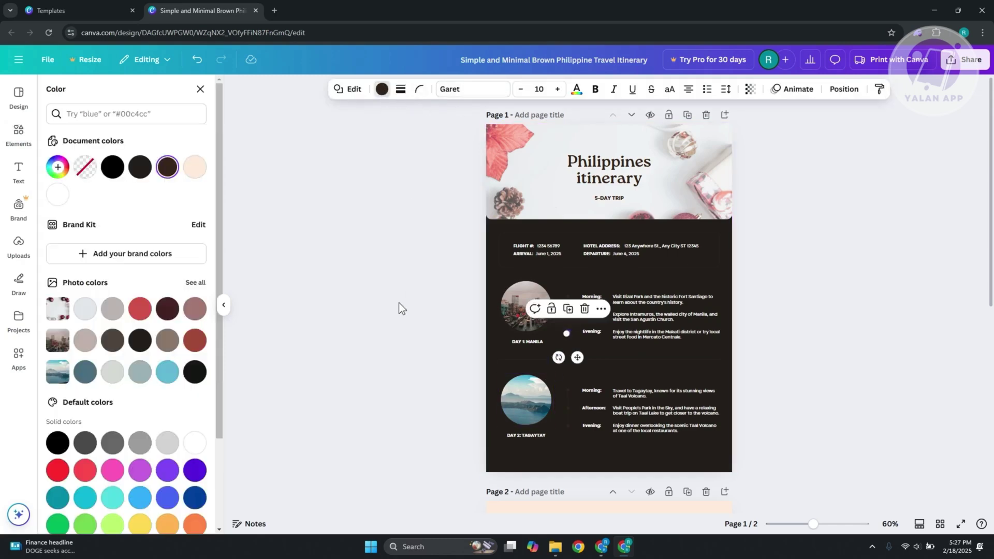
pyautogui.click(57, 195)
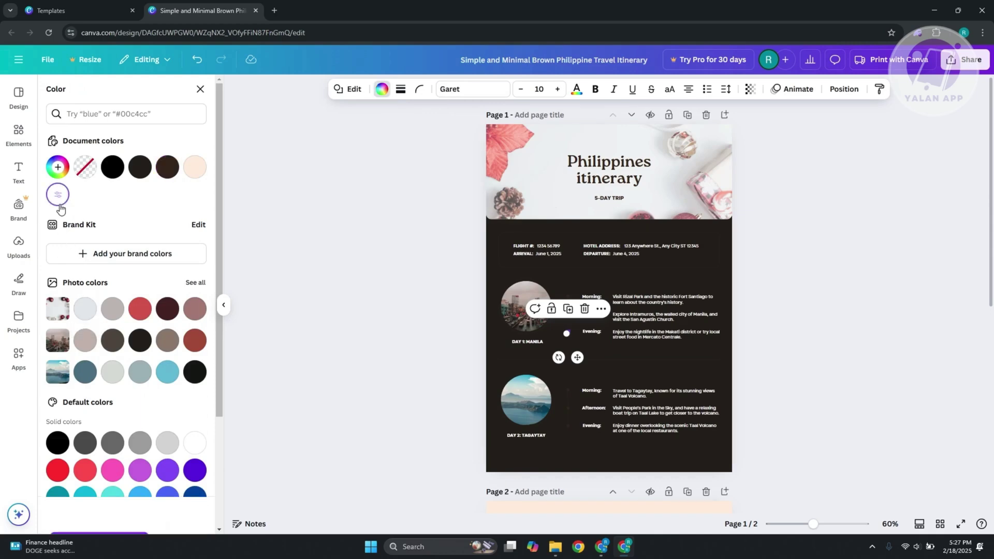
pyautogui.click(834, 343)
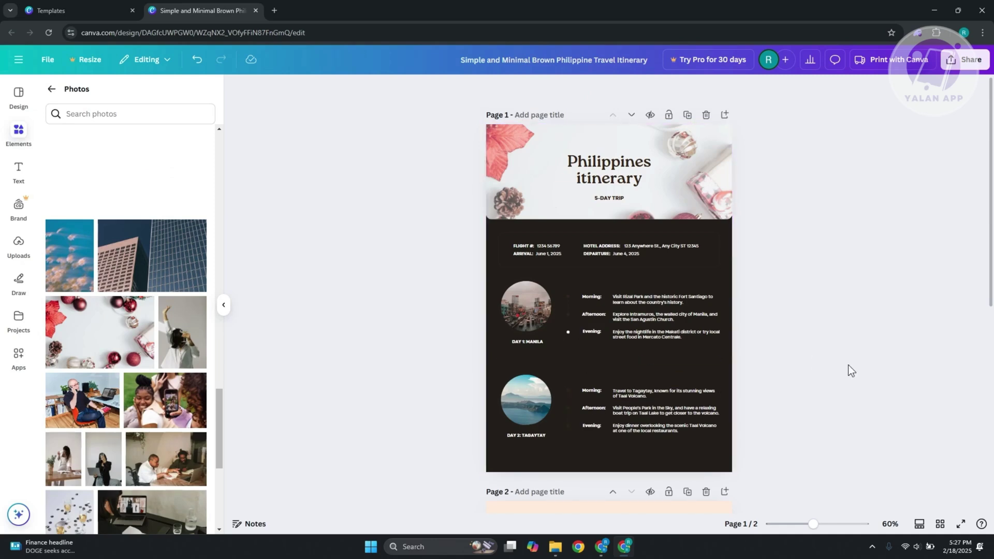
# Step: Select and deselect the Day 1 Morning description text
pyautogui.click(644, 299)
pyautogui.click(776, 283)
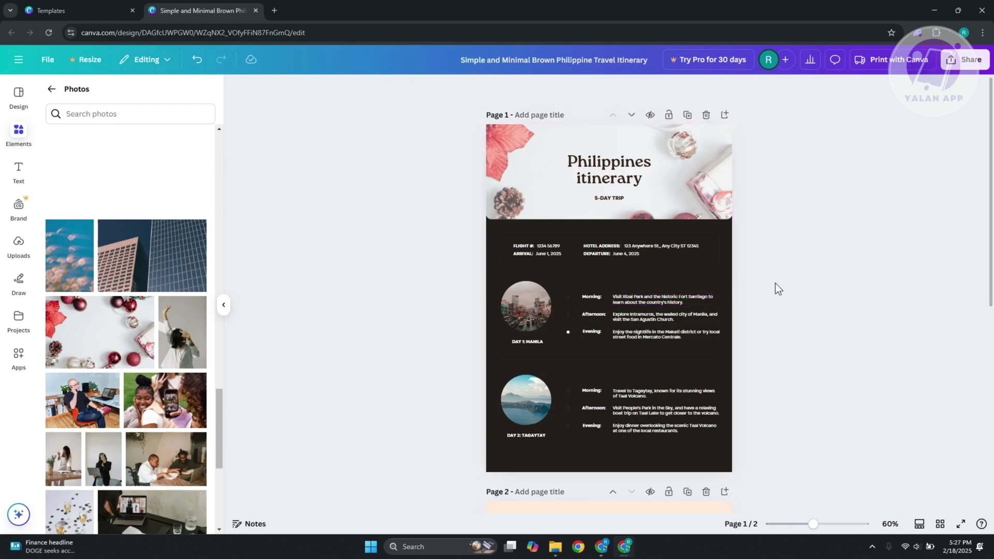
pyautogui.click(639, 297)
pyautogui.click(849, 249)
# Step: Scroll down to page 2 with Days 3–5 and select it
pyautogui.scroll(-7, 776, 386)
pyautogui.scroll(3, 634, 341)
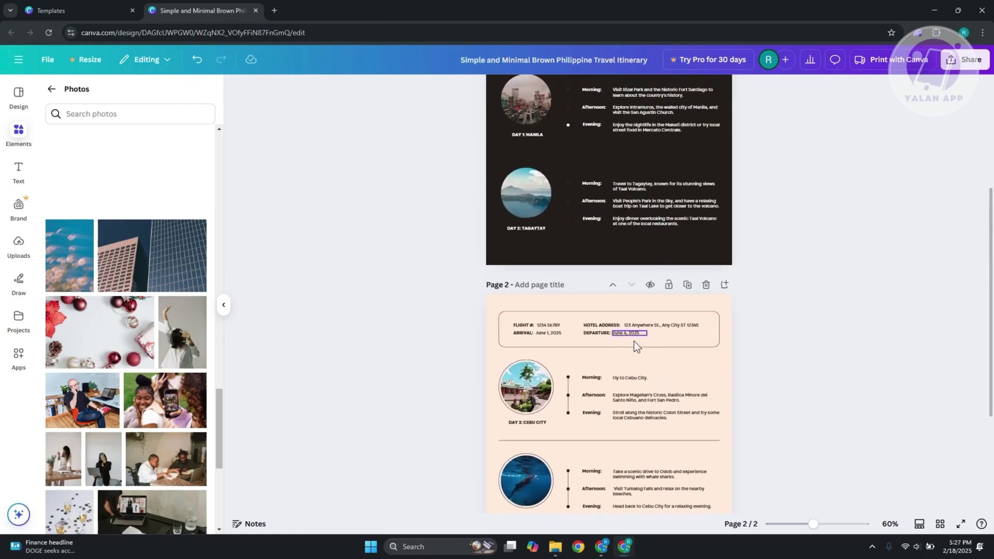
pyautogui.scroll(-3, 642, 310)
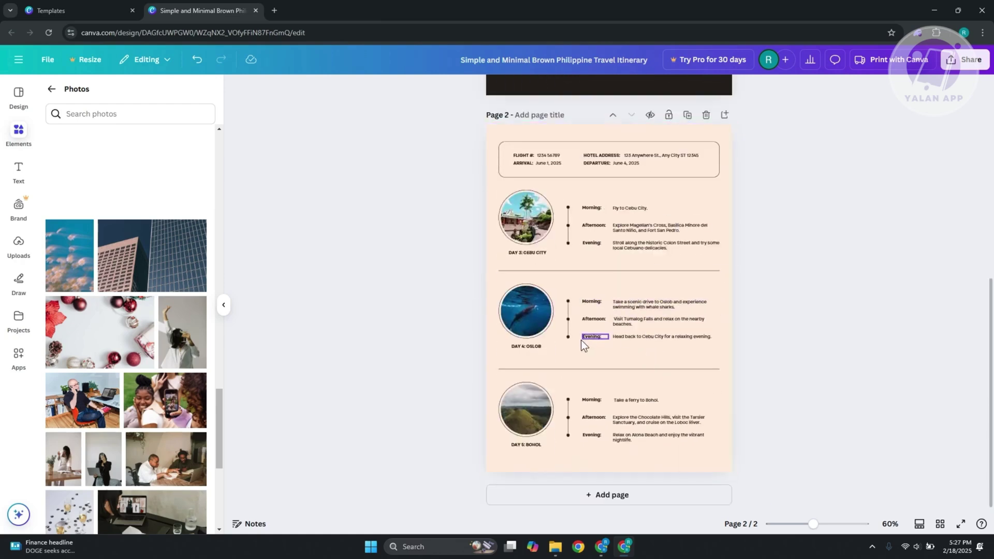
pyautogui.click(492, 249)
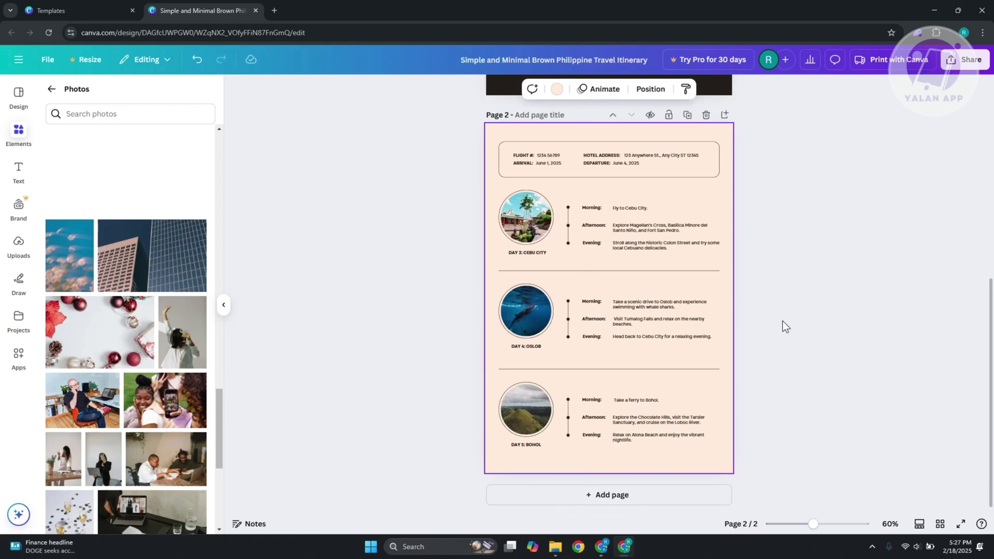